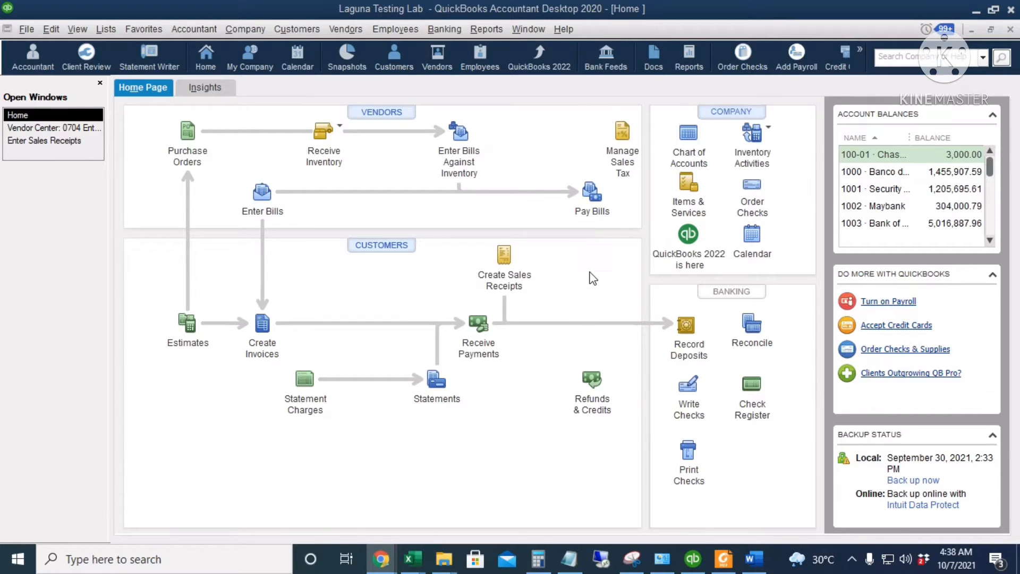
Examine the inventory items and their descriptions in the Items & Services list, then return to the home page.
click(687, 185)
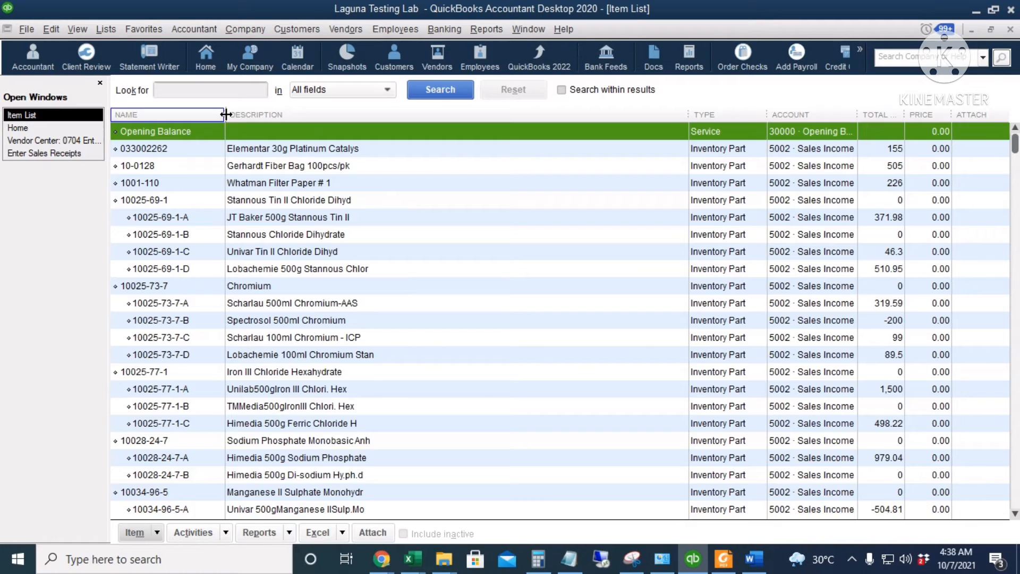
drag(226, 115, 248, 114)
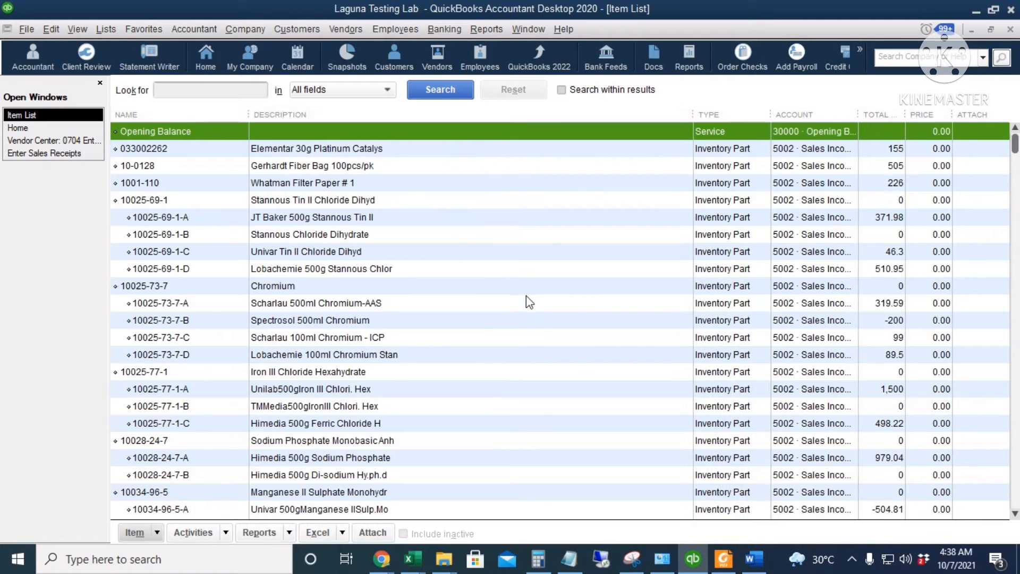
scroll(528, 298, down, 15)
scroll(597, 391, down, 1)
scroll(606, 366, up, 6)
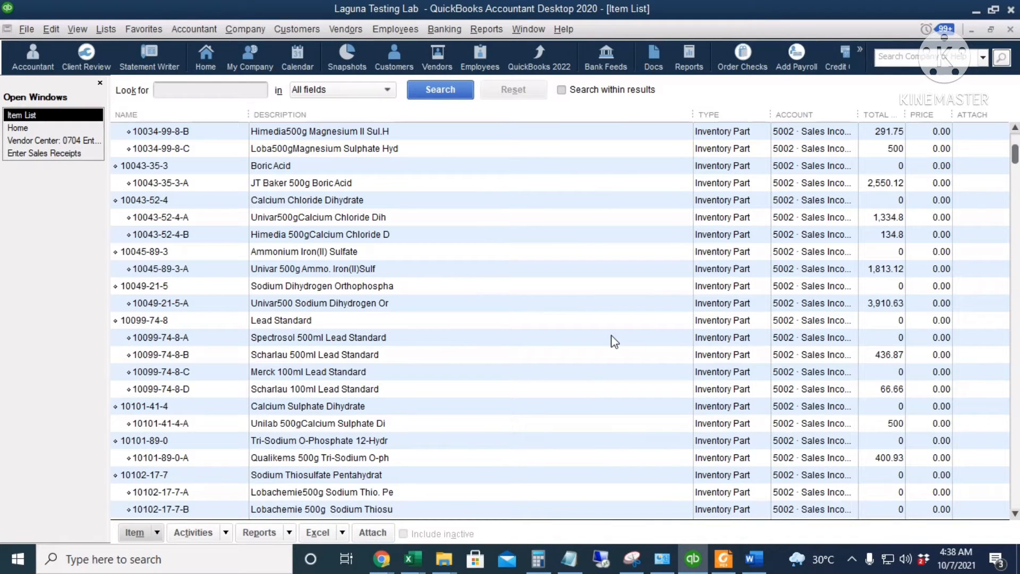
scroll(609, 342, down, 9)
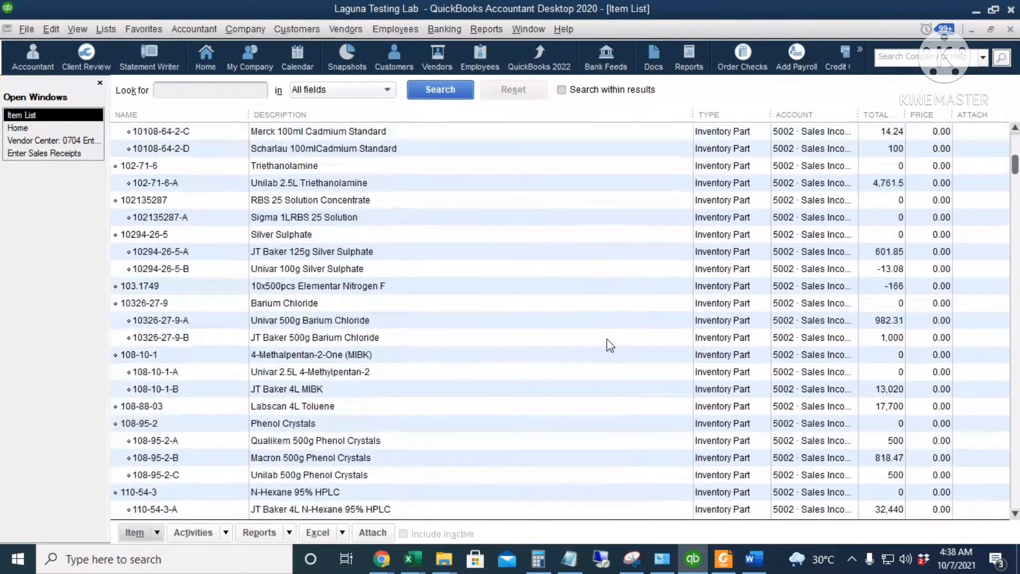
scroll(607, 338, up, 4)
click(36, 131)
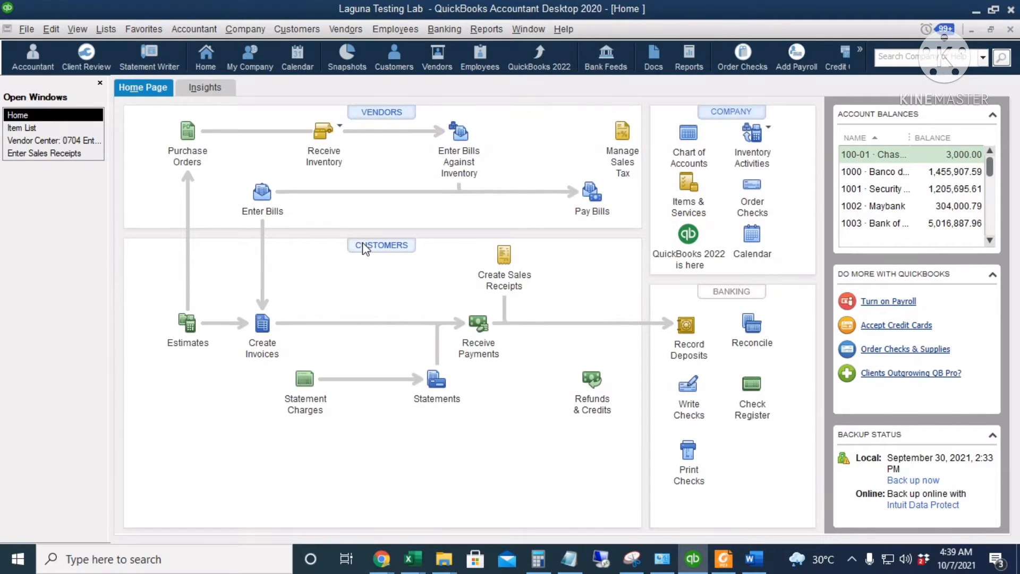
Browse the active customers and their balances in the Customer Center, widening the name column.
click(365, 248)
scroll(262, 334, down, 7)
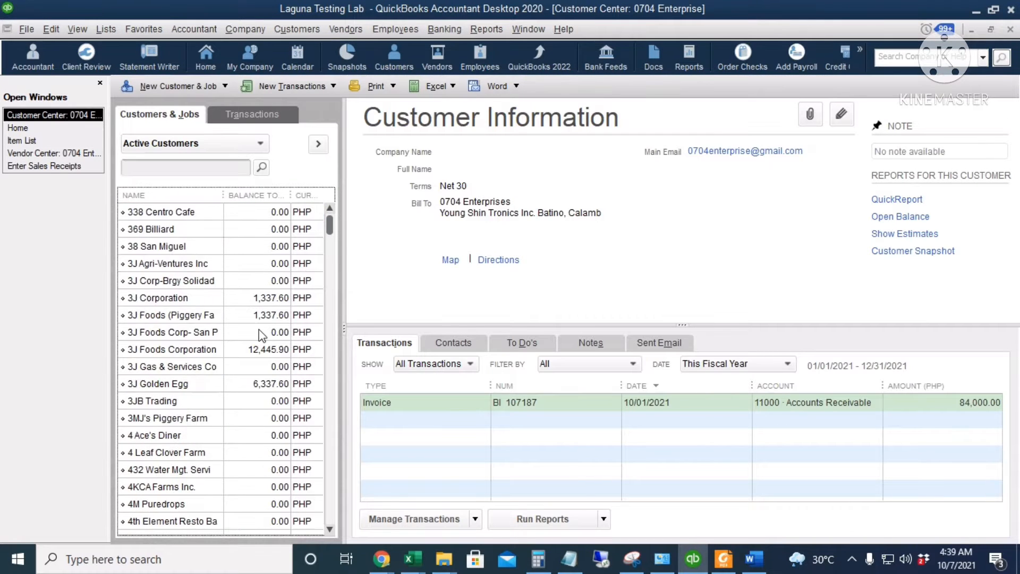
scroll(265, 330, down, 5)
drag(223, 195, 242, 195)
scroll(237, 339, down, 3)
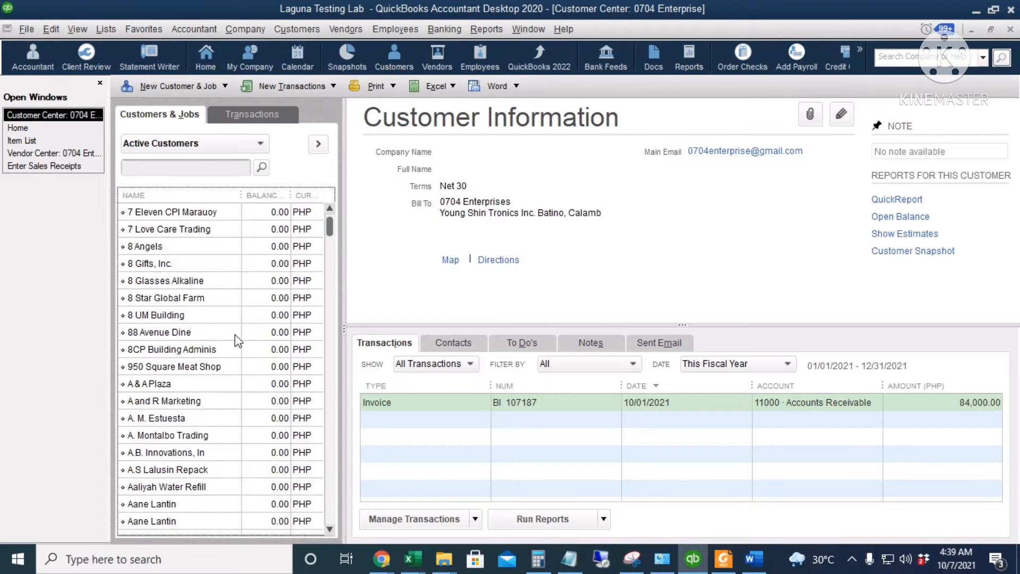
scroll(237, 340, up, 15)
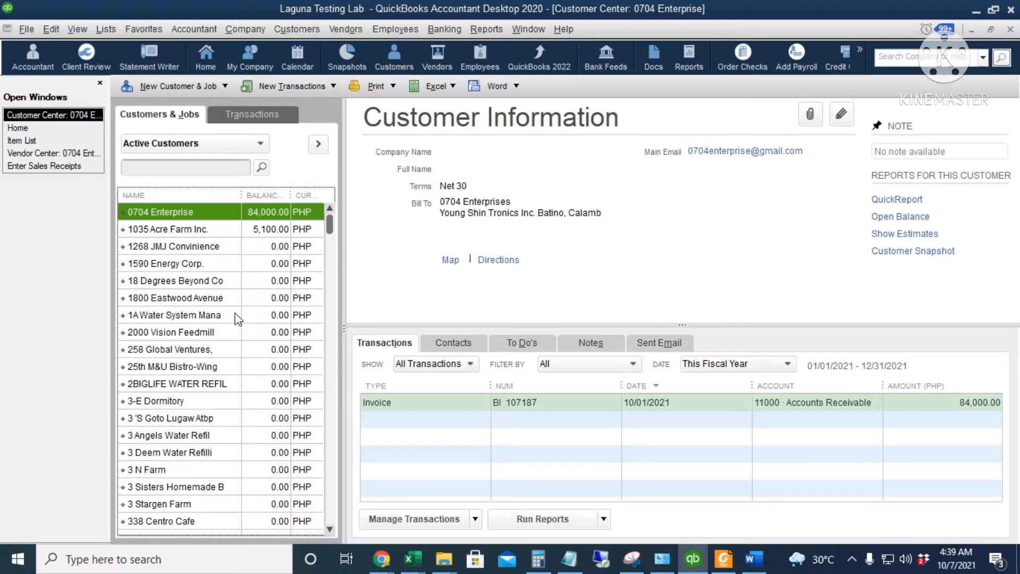
Start a new invoice from the home page for the customer 1590 Energy Corp.
click(20, 128)
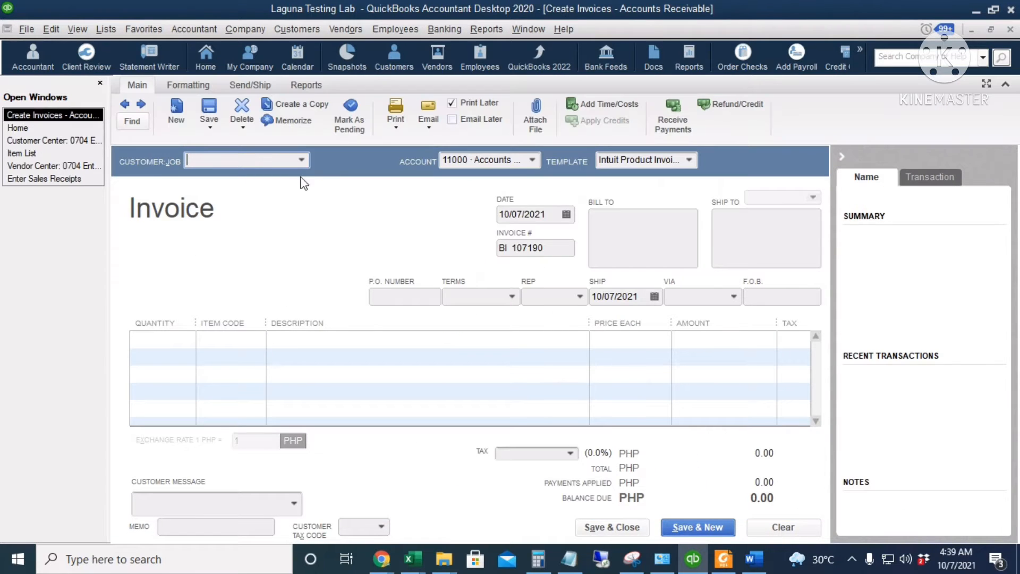
click(301, 160)
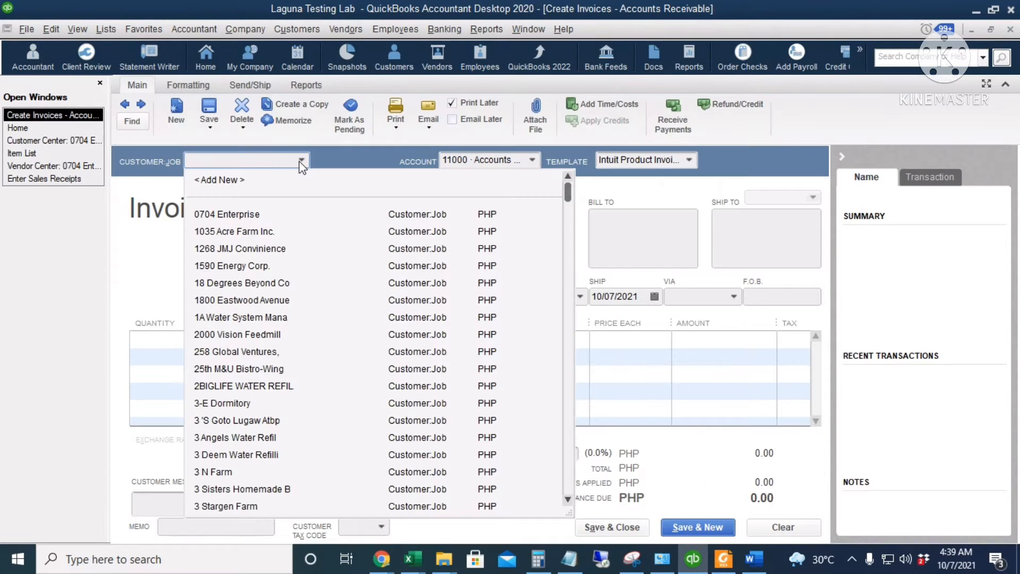
click(267, 266)
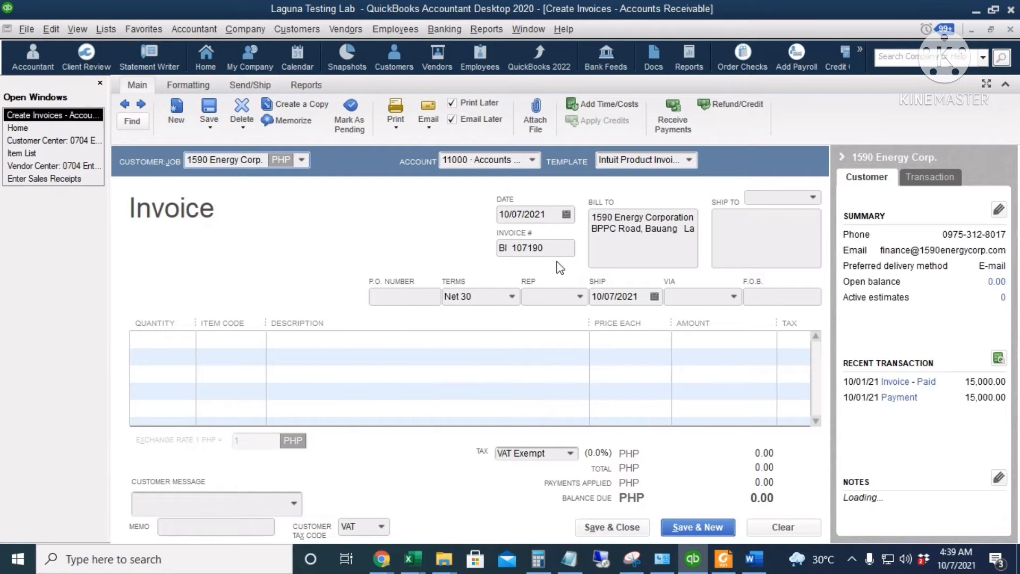
Review the receivable account choices, invoice templates, and the date and invoice number fields on the invoice.
click(487, 160)
click(527, 161)
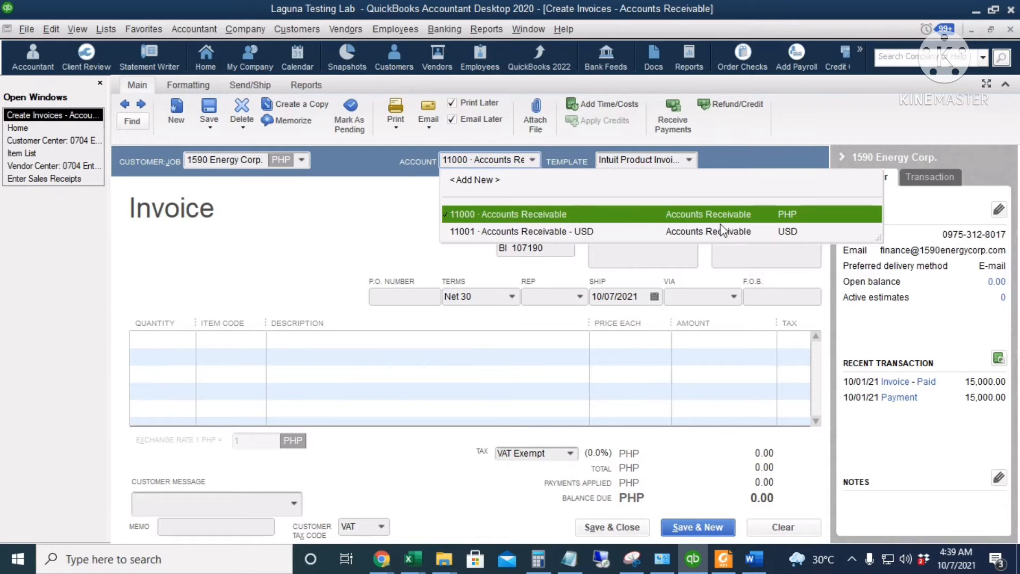
click(337, 228)
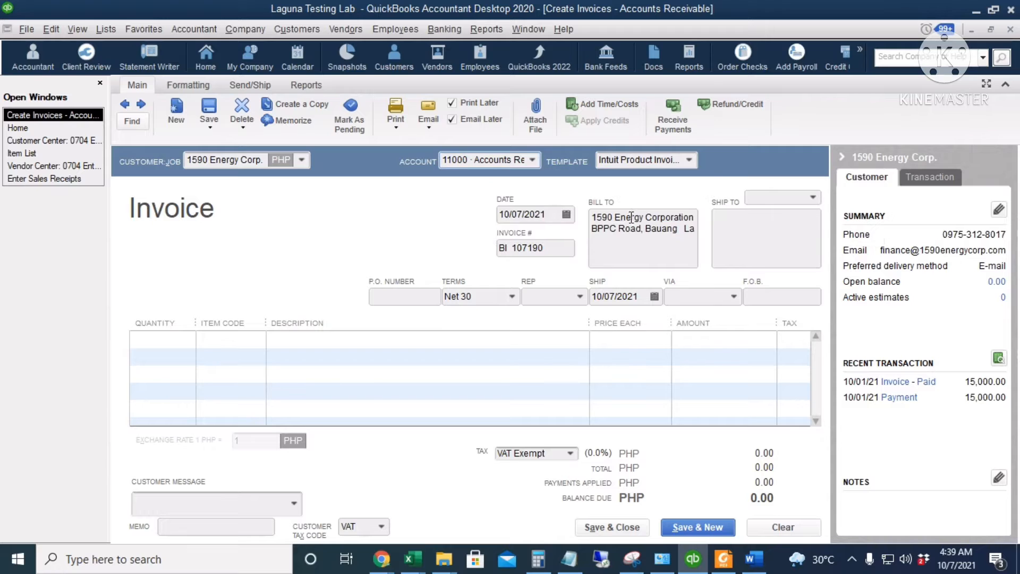
click(690, 160)
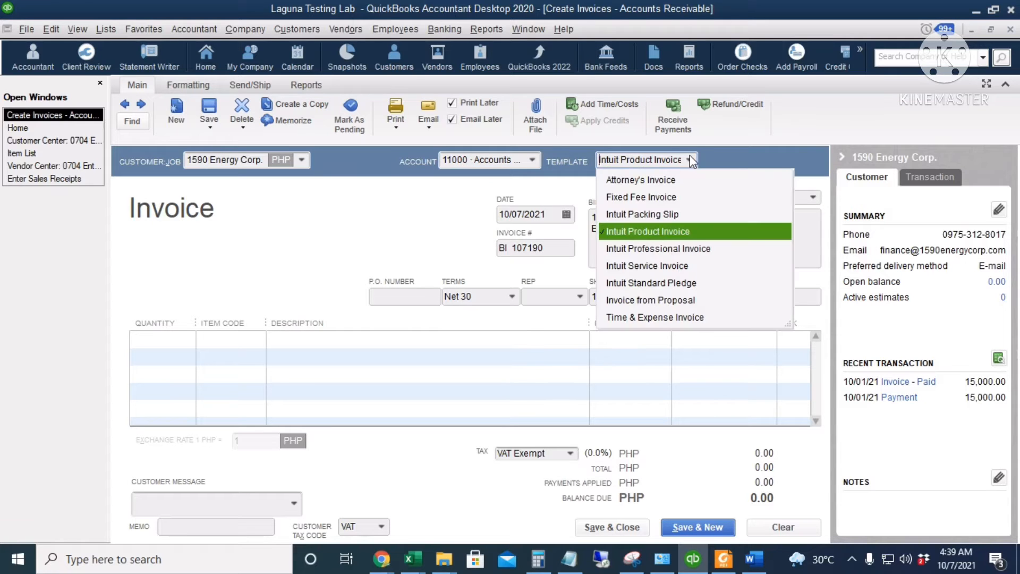
click(689, 160)
key(Tab)
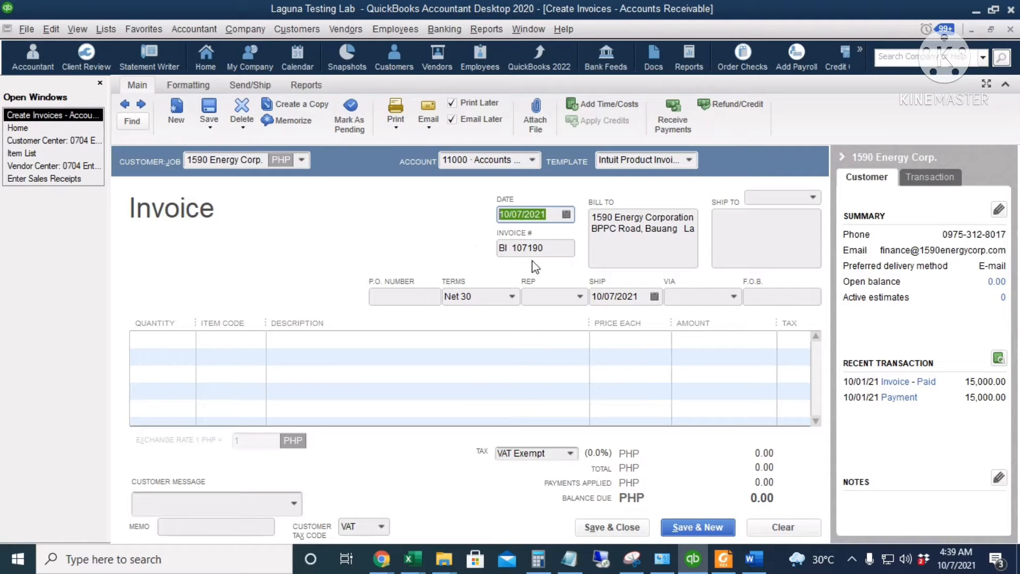
key(Tab)
Review the invoice's P.O. number, terms, rep, ship date, shipping method and F.O.B. fields.
click(399, 296)
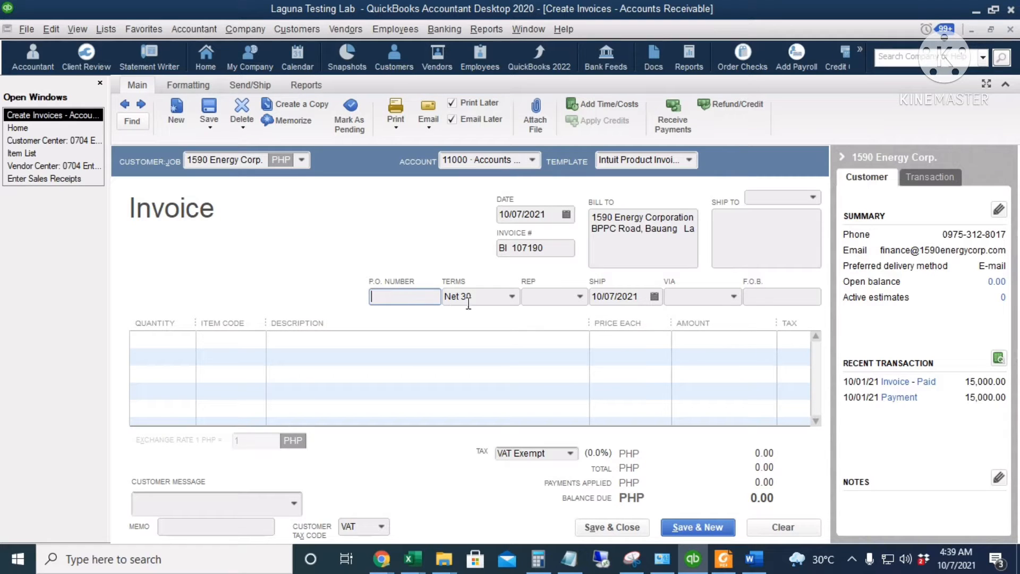
click(489, 296)
click(541, 296)
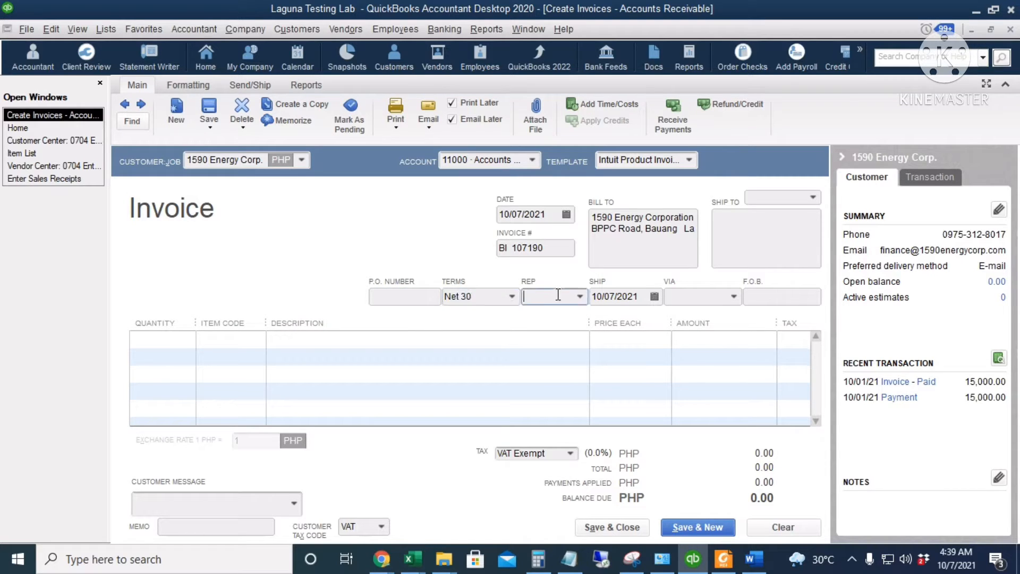
click(580, 297)
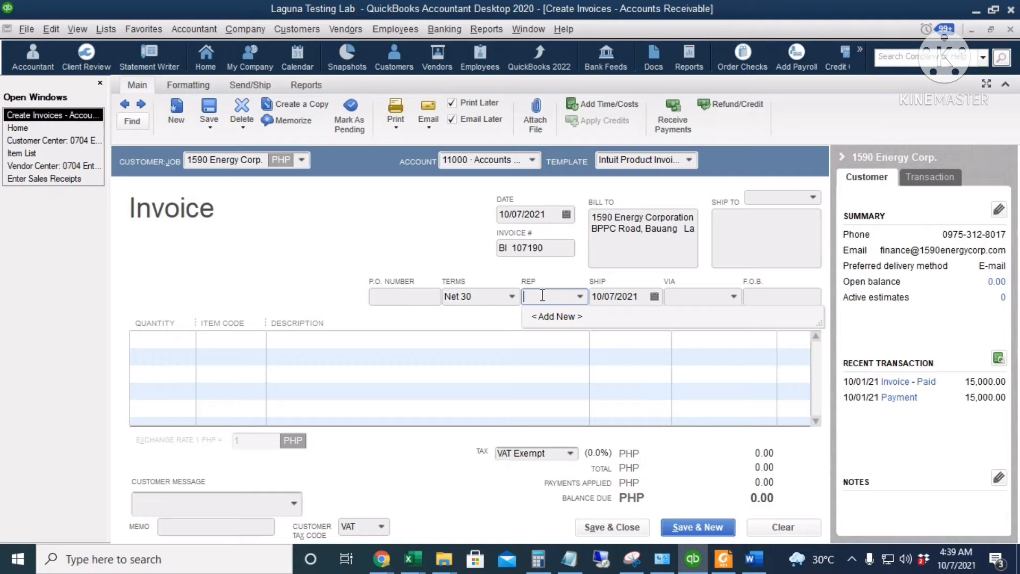
drag(646, 300, 574, 309)
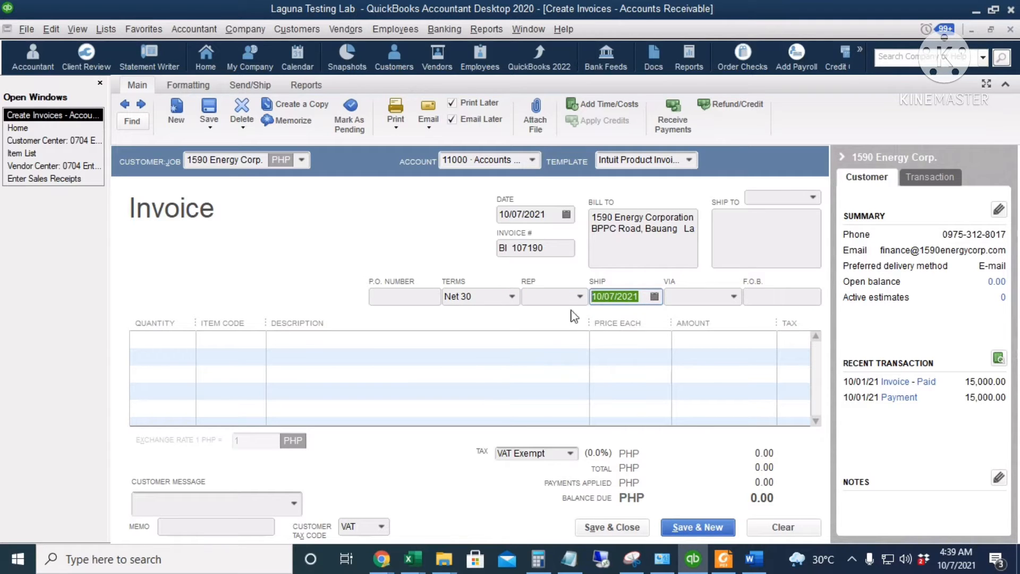
click(695, 298)
click(731, 296)
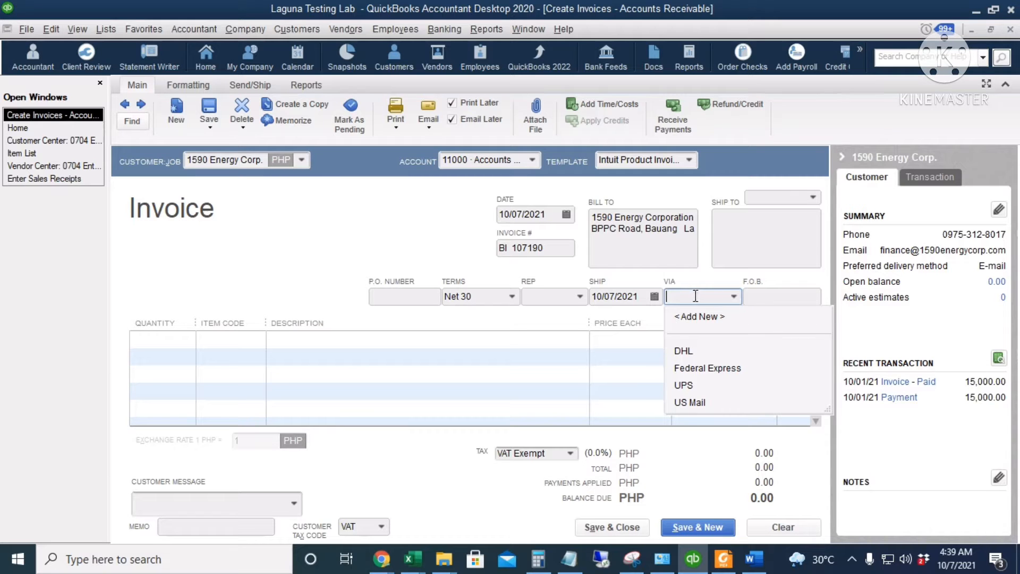
click(775, 295)
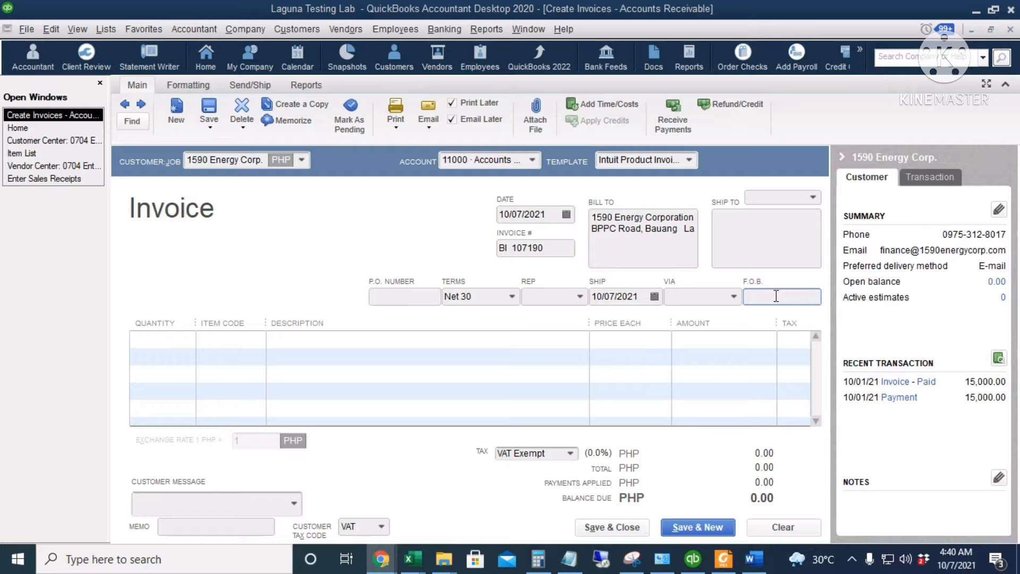
Add an invoice line with quantity 500 of item 10034-99-8-A, Univar 500g Magnesium Sulph.Hy.
click(163, 339)
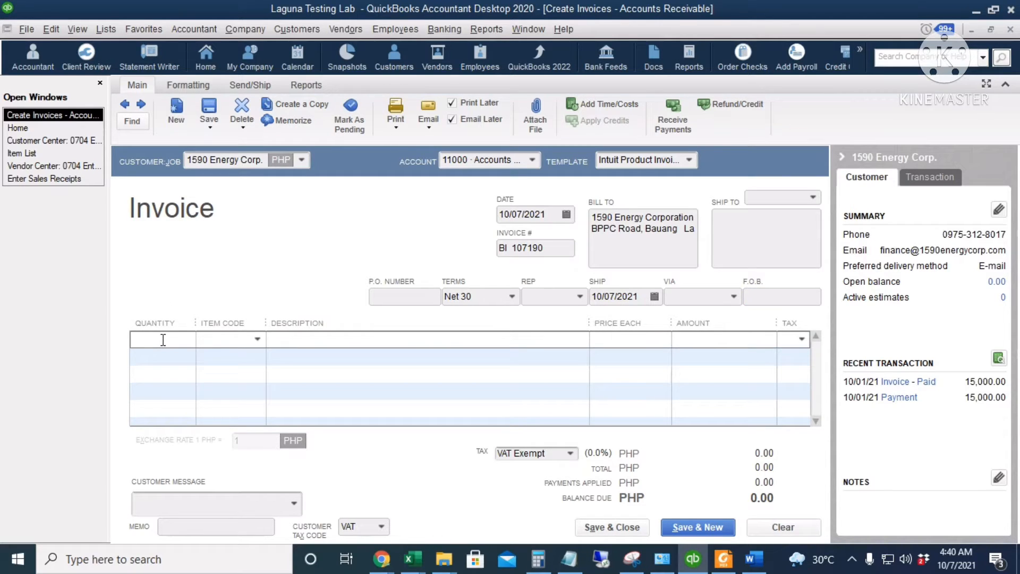
text(500)
click(258, 341)
scroll(324, 490, down, 10)
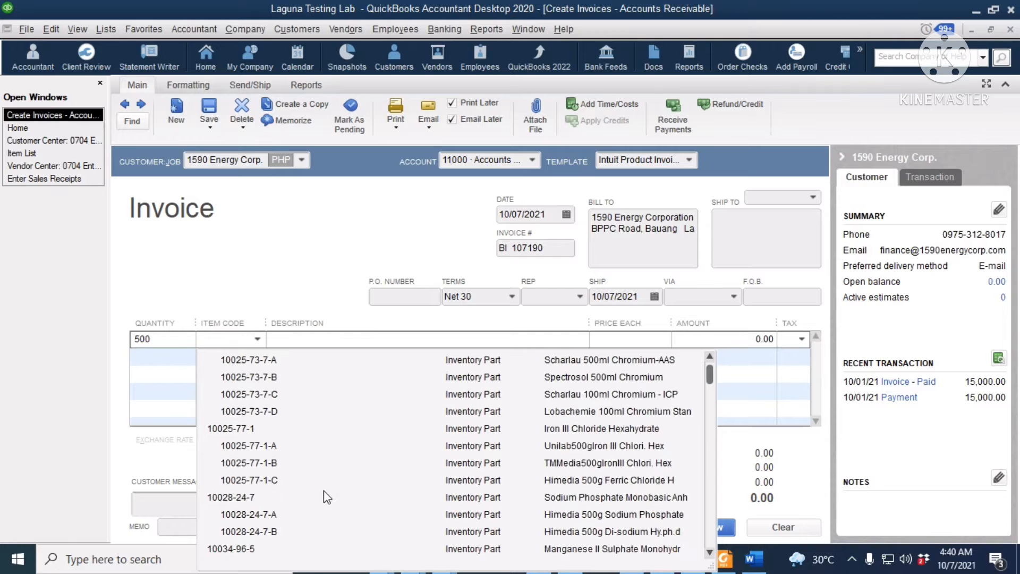
click(259, 429)
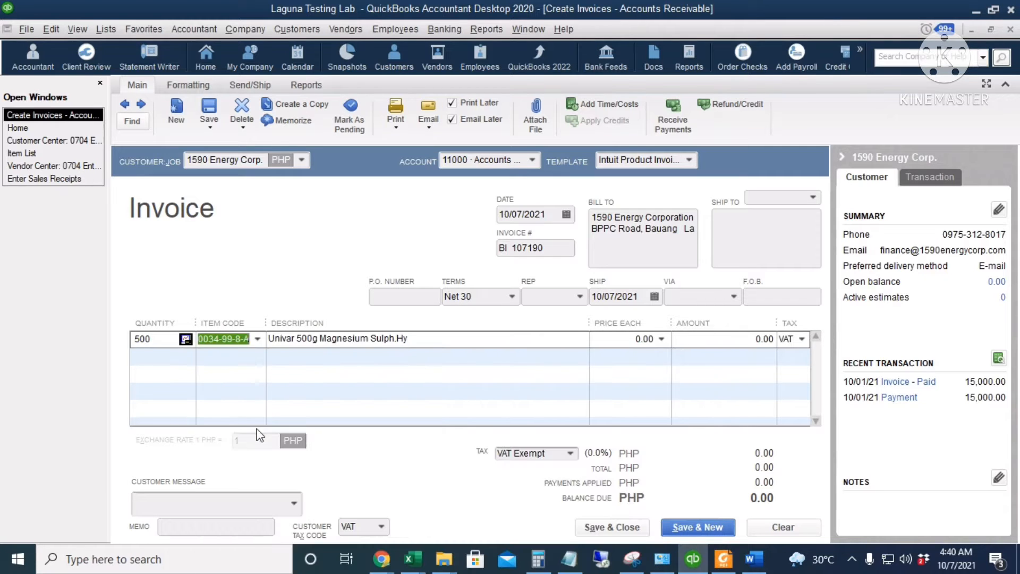
Set the price each of the magnesium sulphate line to 900.
click(627, 341)
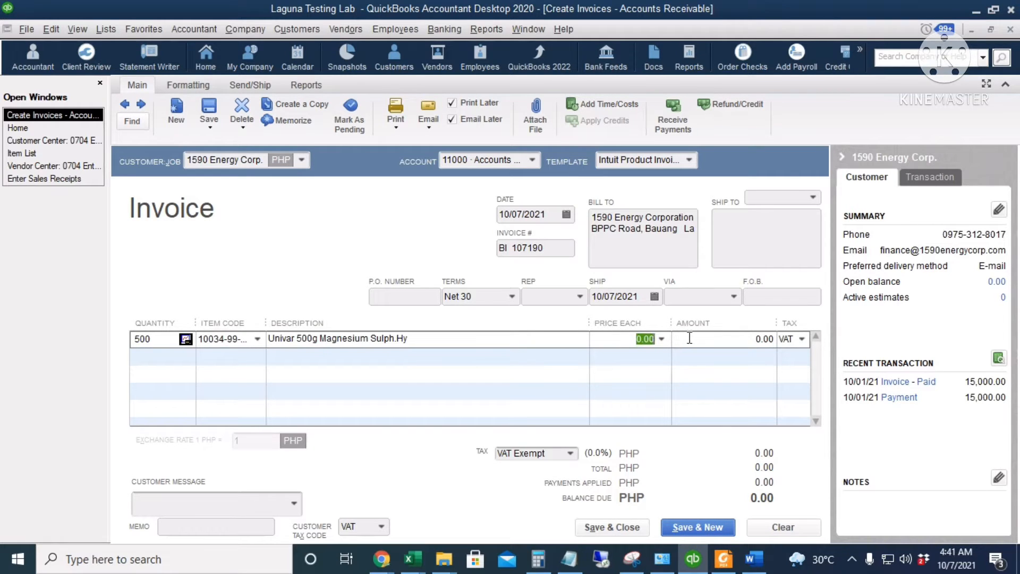
text(9)
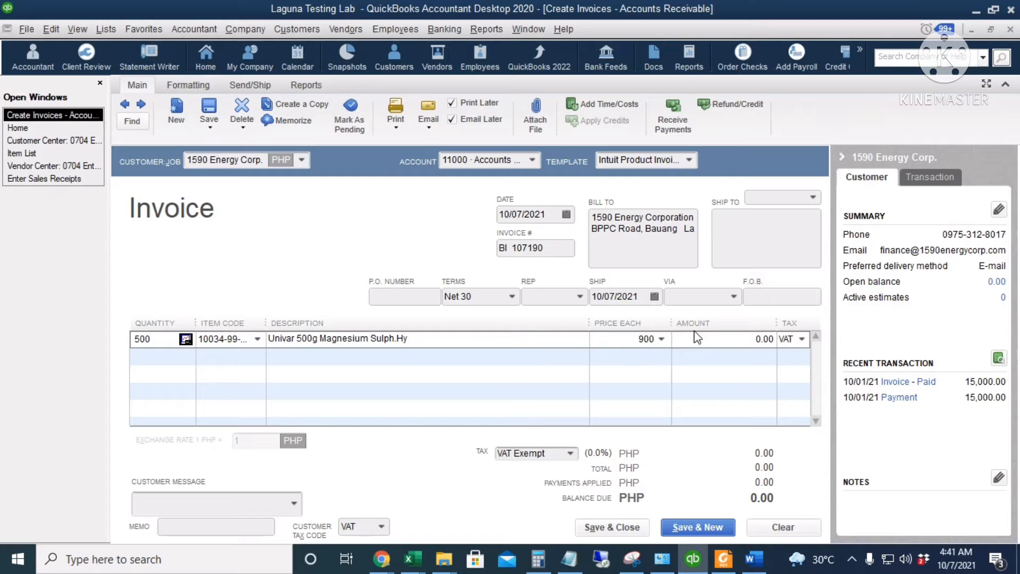
text(00)
click(696, 338)
Check the line's tax code options, keeping VAT, and set the invoice's sales tax item to VAT Output.
click(802, 339)
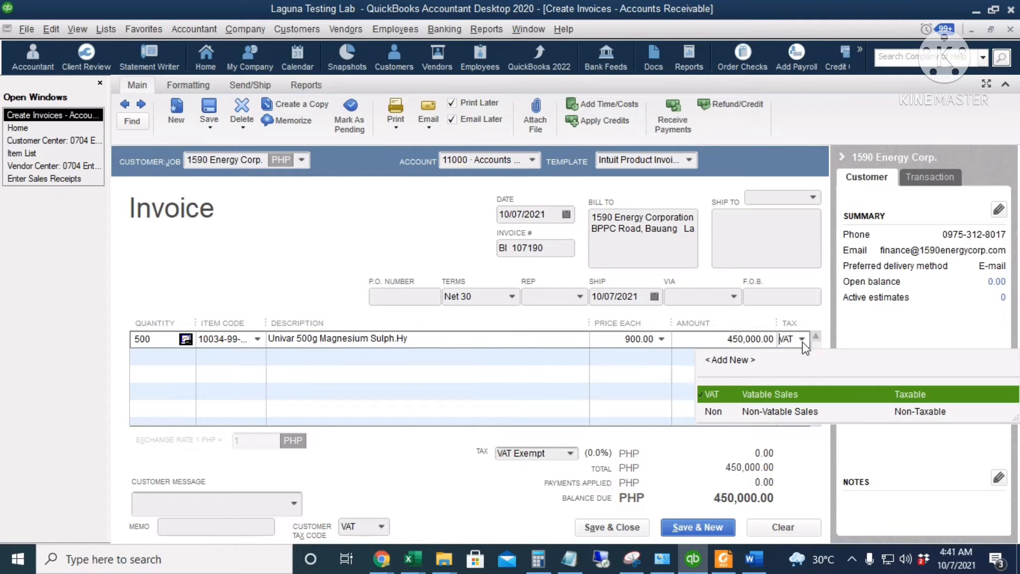
click(802, 342)
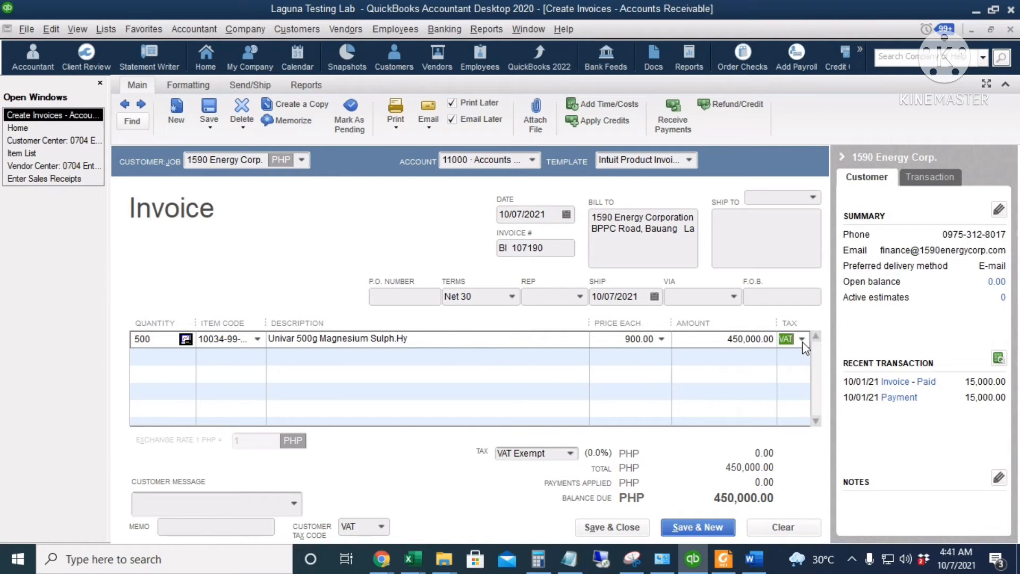
click(573, 455)
click(570, 453)
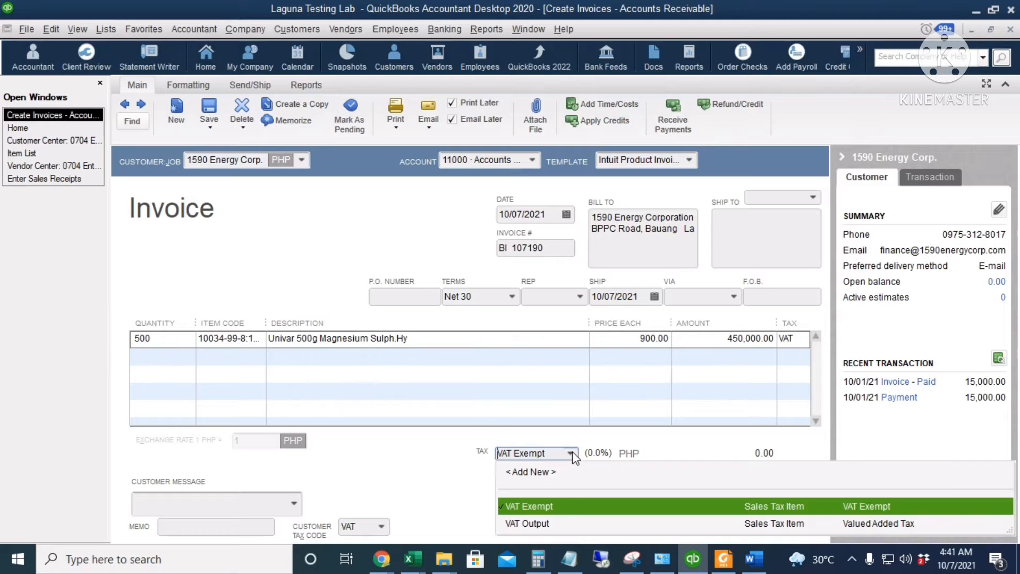
click(556, 525)
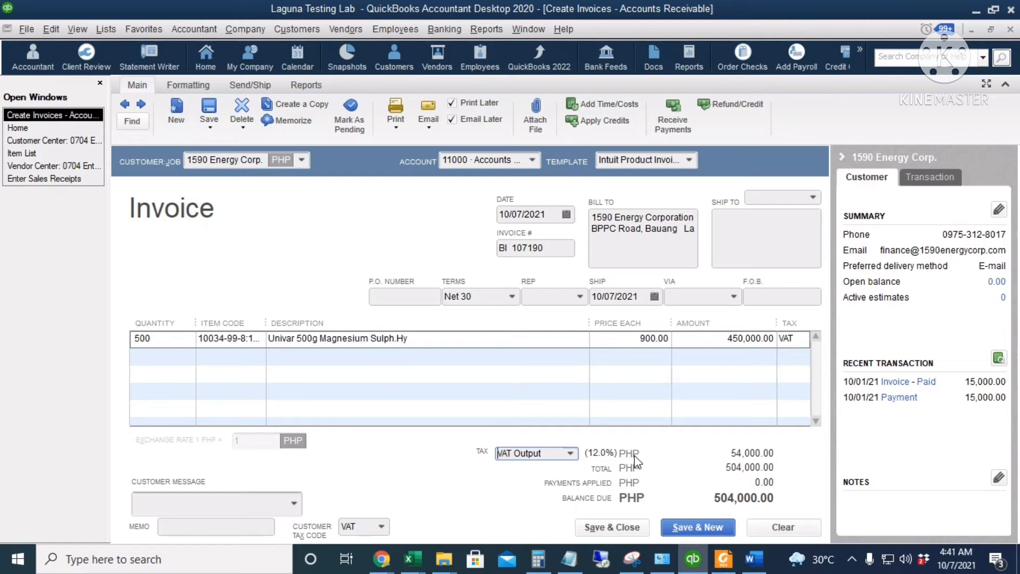
Save the invoice, keeping its duplicate invoice number and making the customer's tax item change permanent.
click(710, 339)
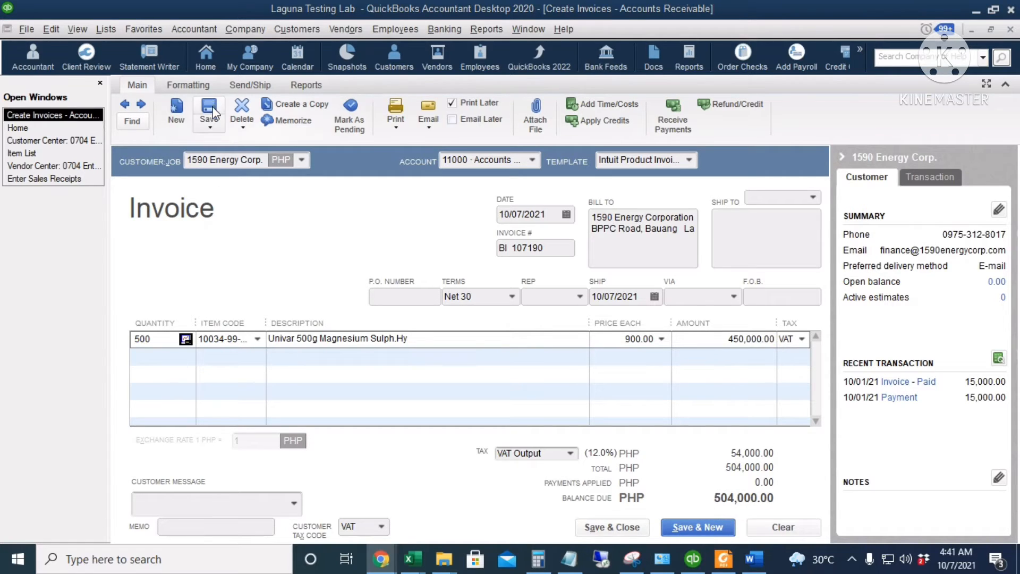
click(212, 110)
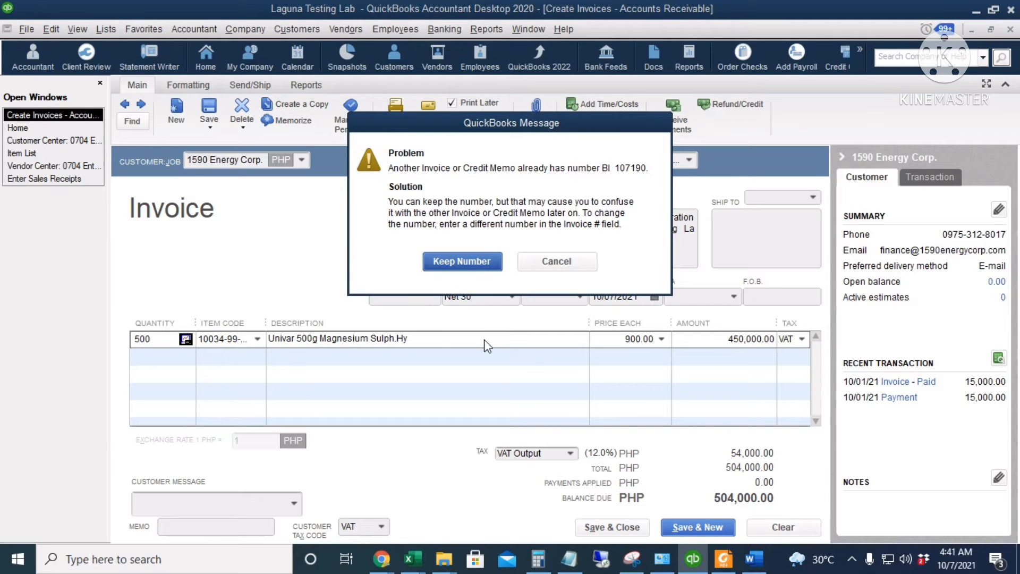
click(462, 261)
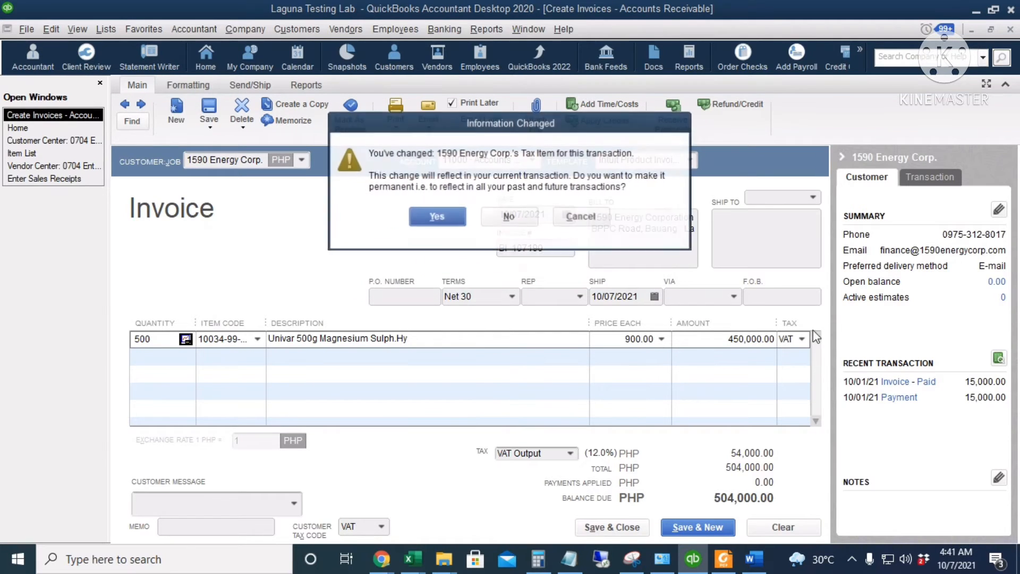
click(435, 217)
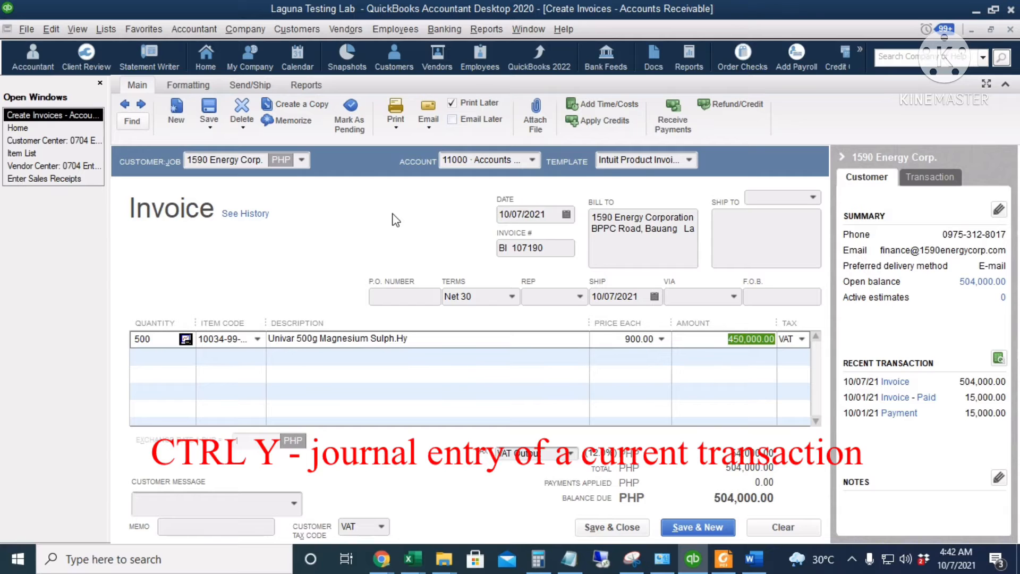
Examine the saved invoice's transaction journal, including the inventory asset and cost of goods sold entries, and close the report.
key(ctrl+y)
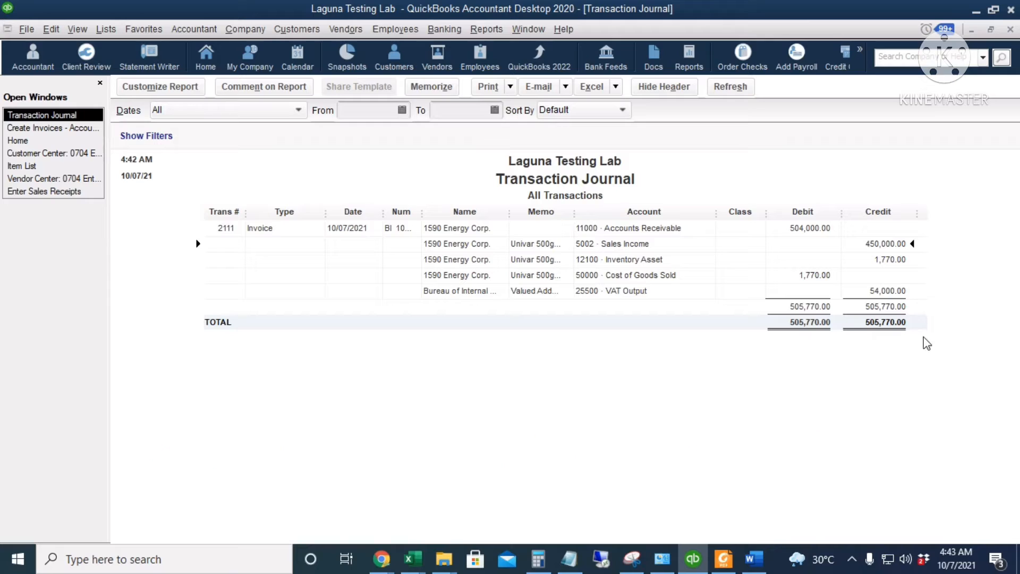
click(906, 260)
click(801, 278)
key(Escape)
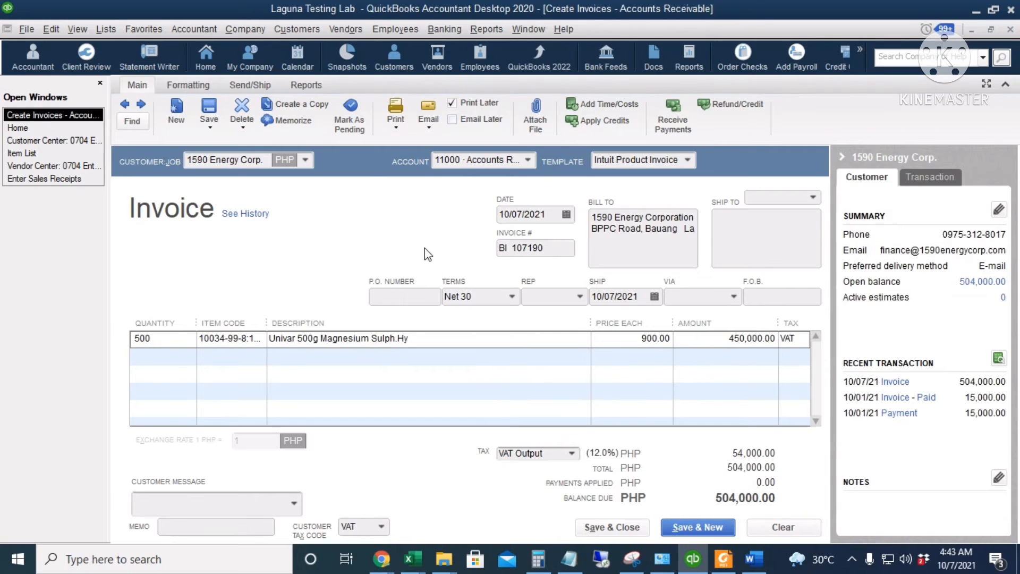
Close the invoice and start a customer payment received from 1590 Energy Corp. with a payment amount of 504,000.
key(Escape)
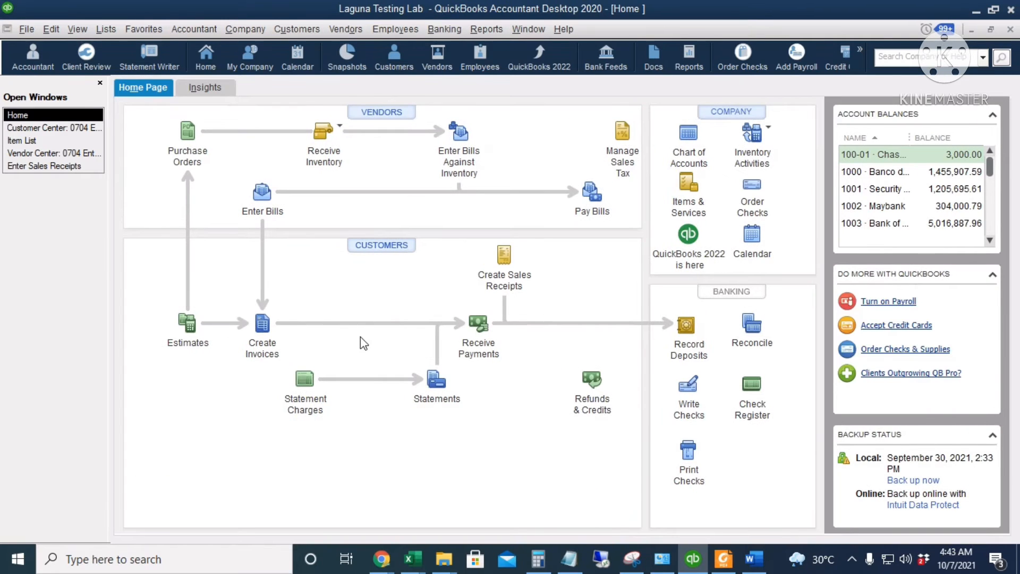
click(483, 330)
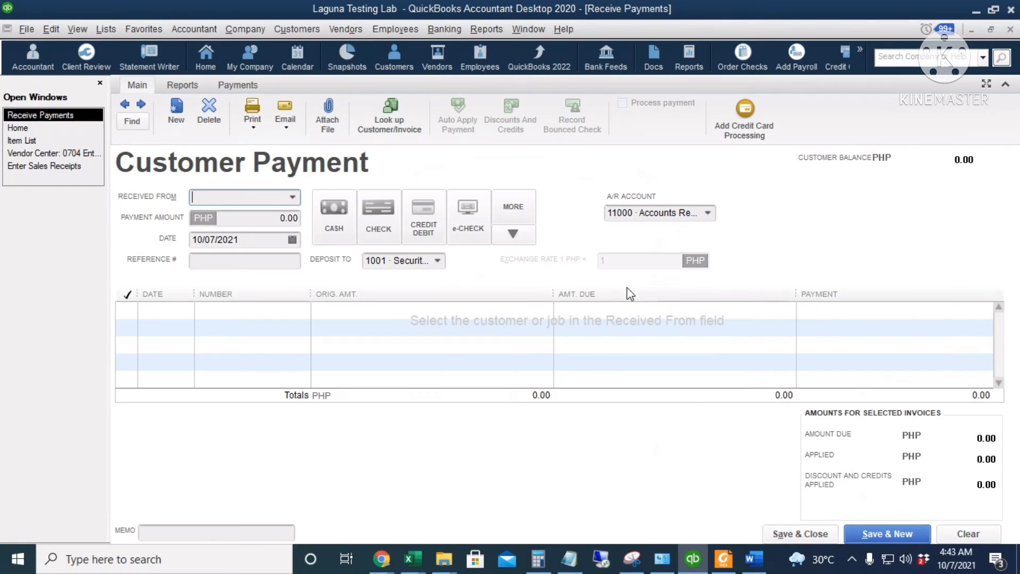
click(292, 197)
click(272, 303)
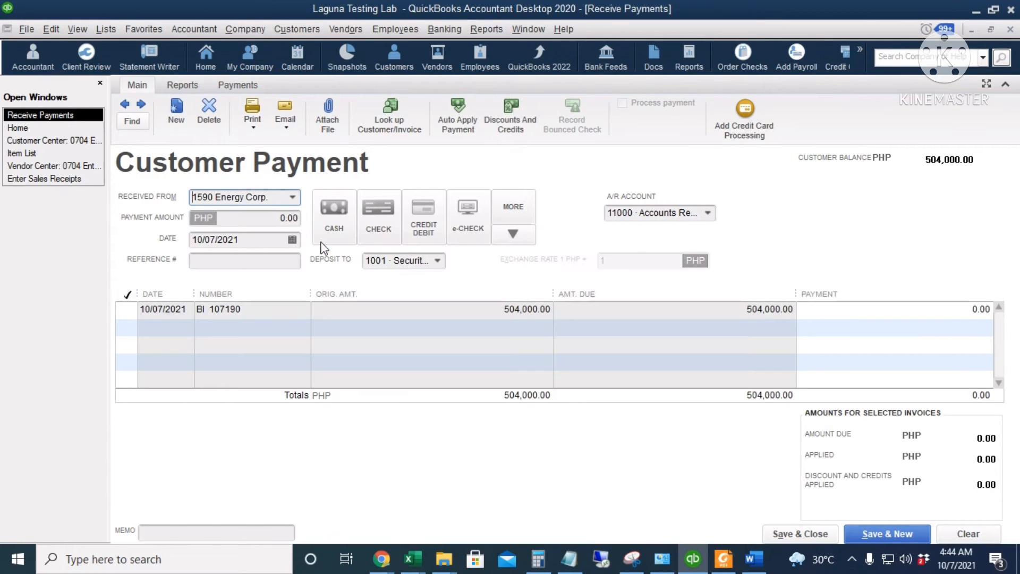
click(265, 222)
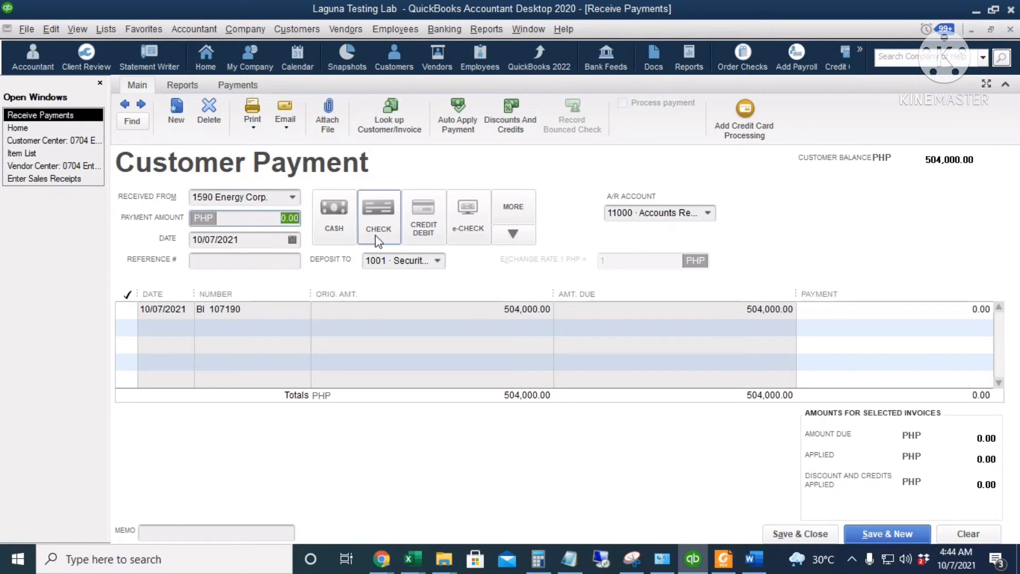
text(504000)
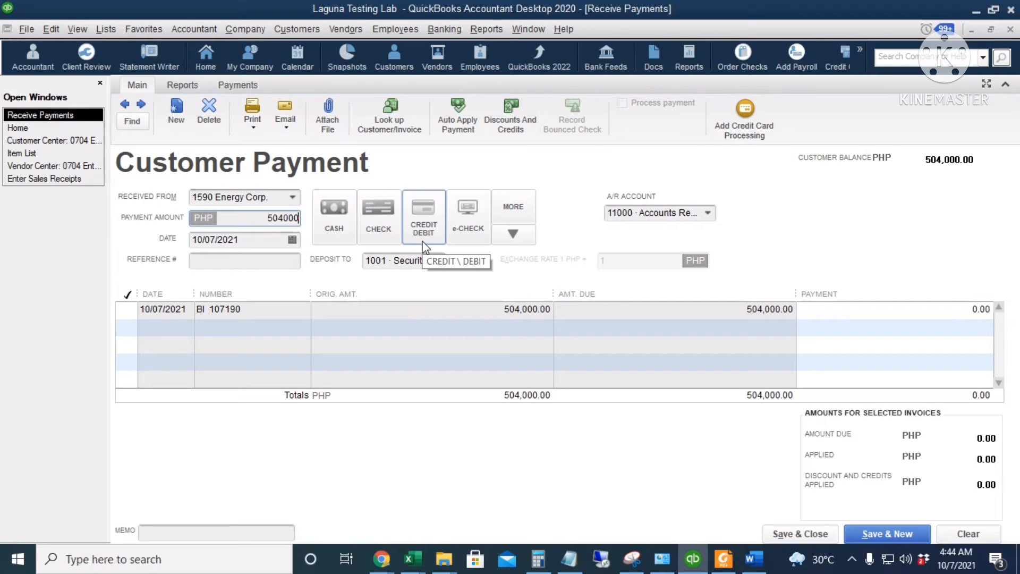
key(Tab)
Keep the payment date of 10/07/2021, deposit the payment to 1001 Security Bank, and save and close it.
click(293, 240)
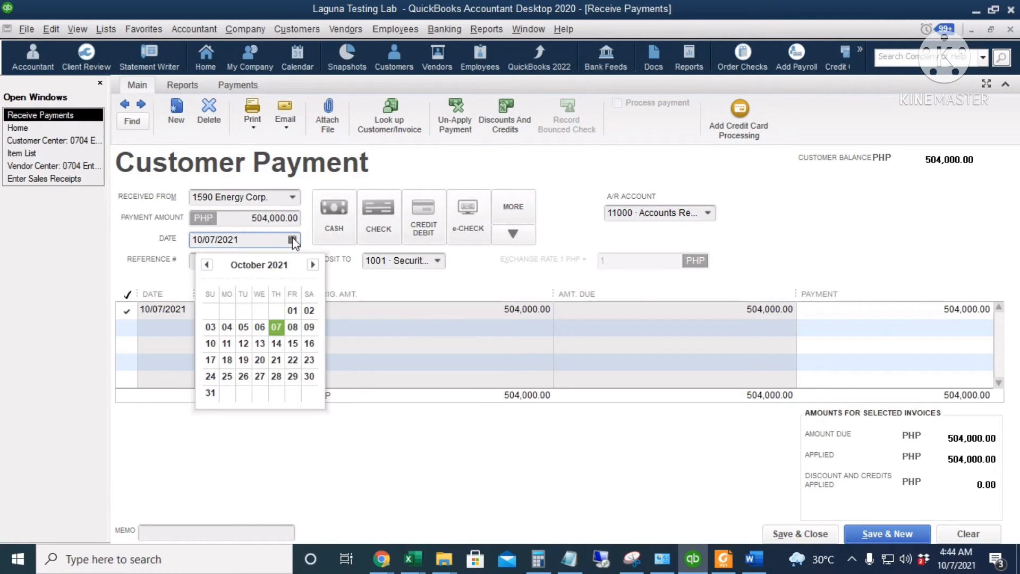
click(438, 261)
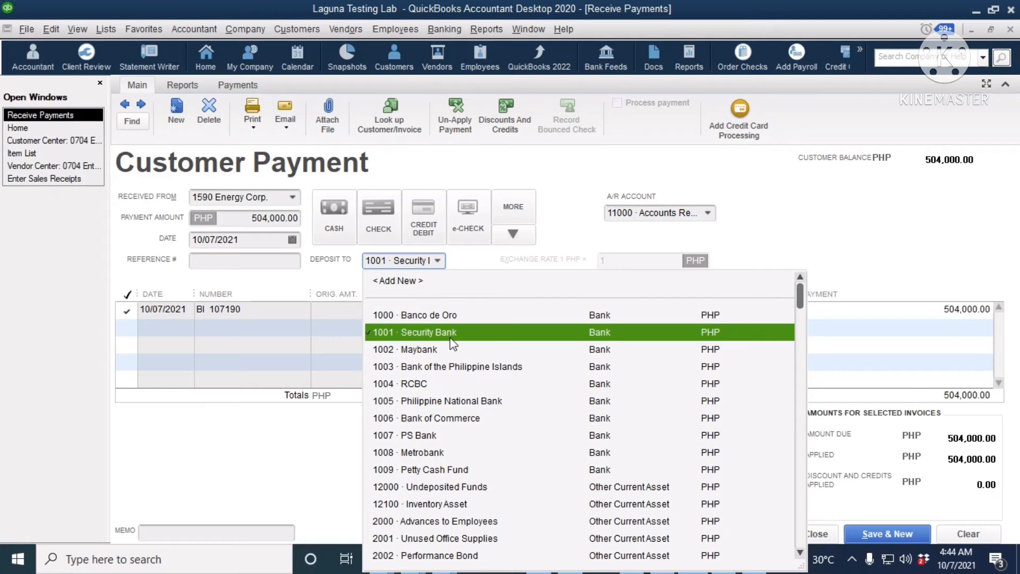
click(494, 332)
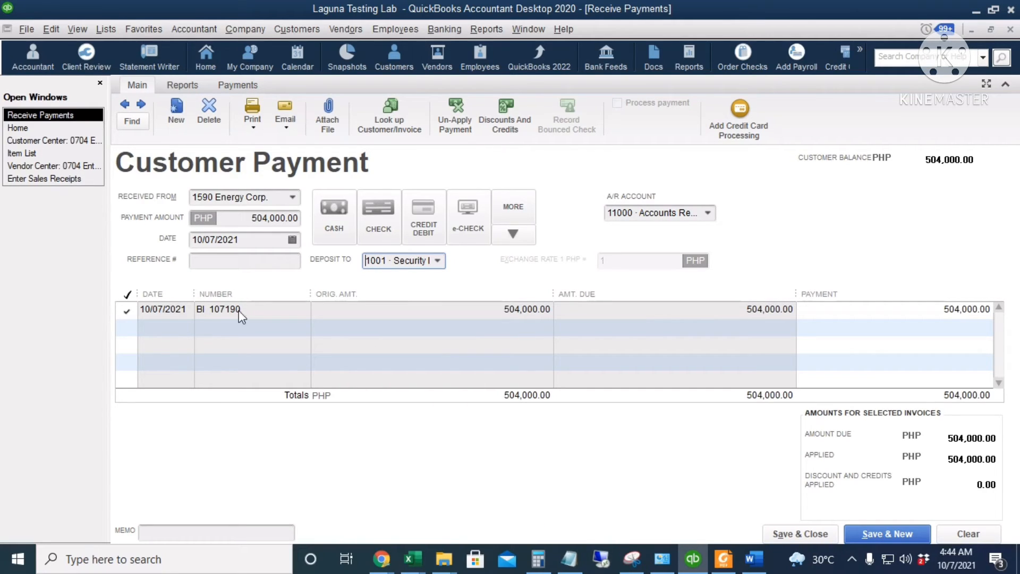
click(240, 220)
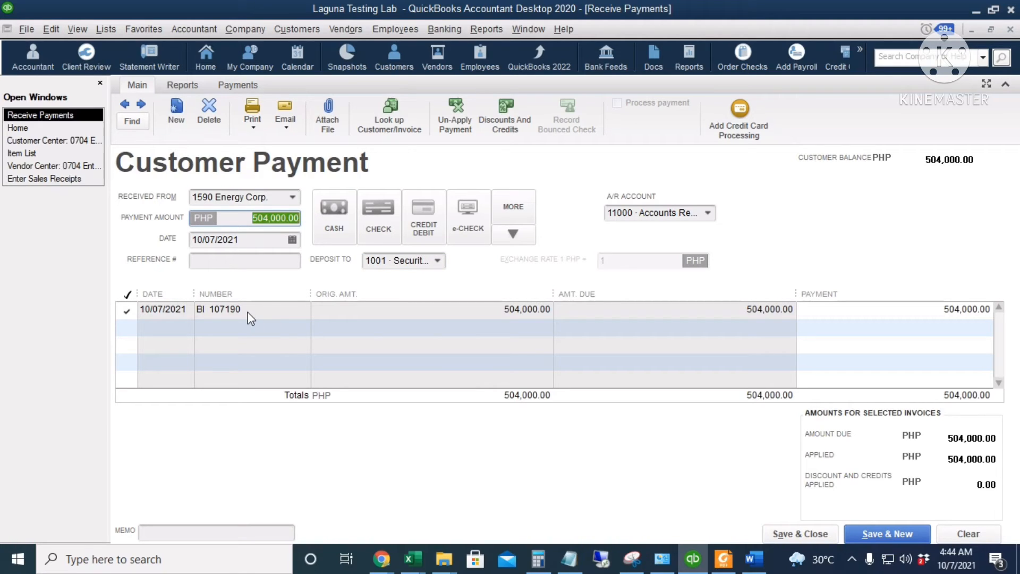
click(792, 535)
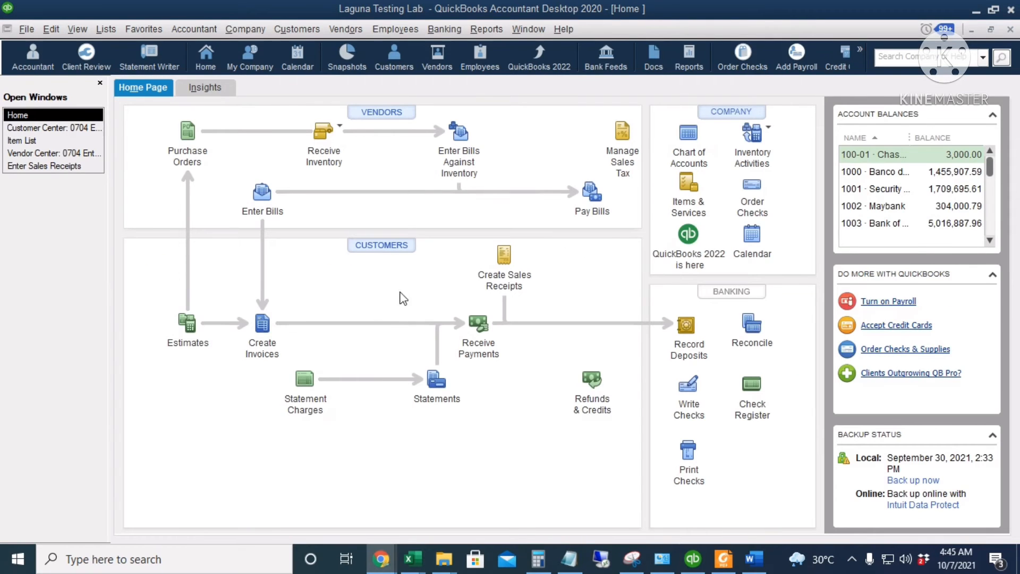
Open invoice BI 107190 from 1590 Energy Corp.'s customer record, review its payment history, and close the invoice.
click(372, 249)
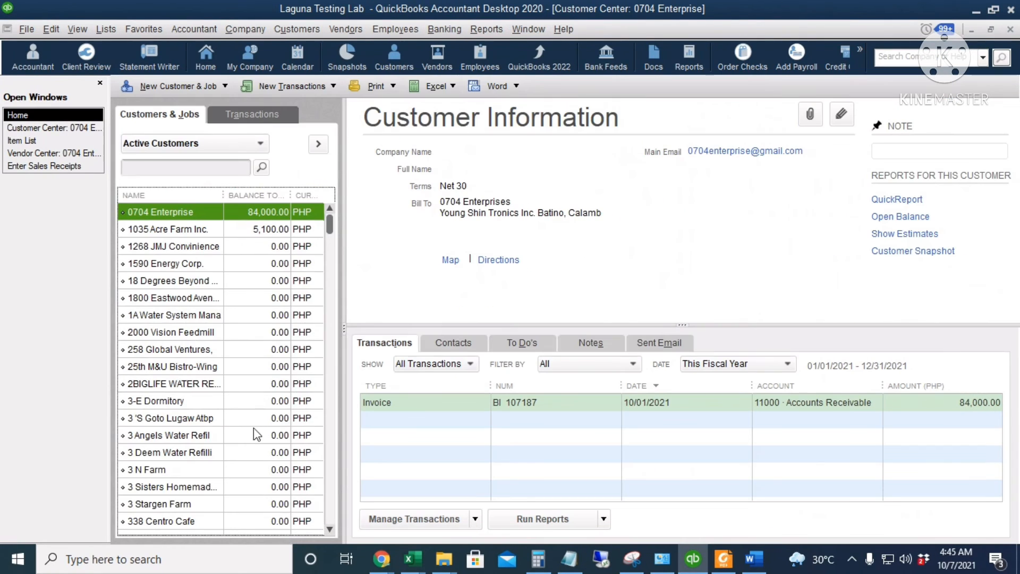
click(202, 263)
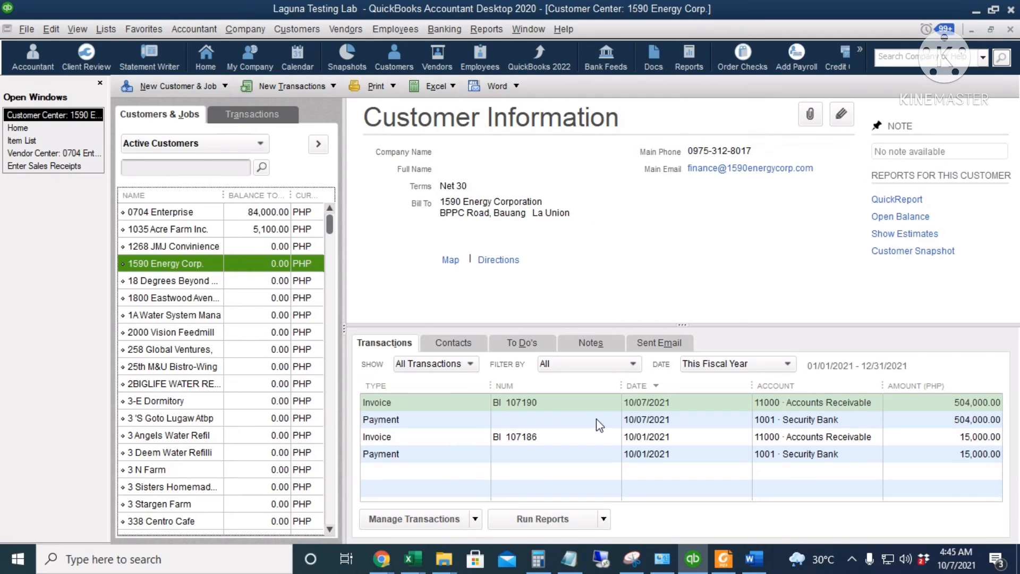
double_click(570, 400)
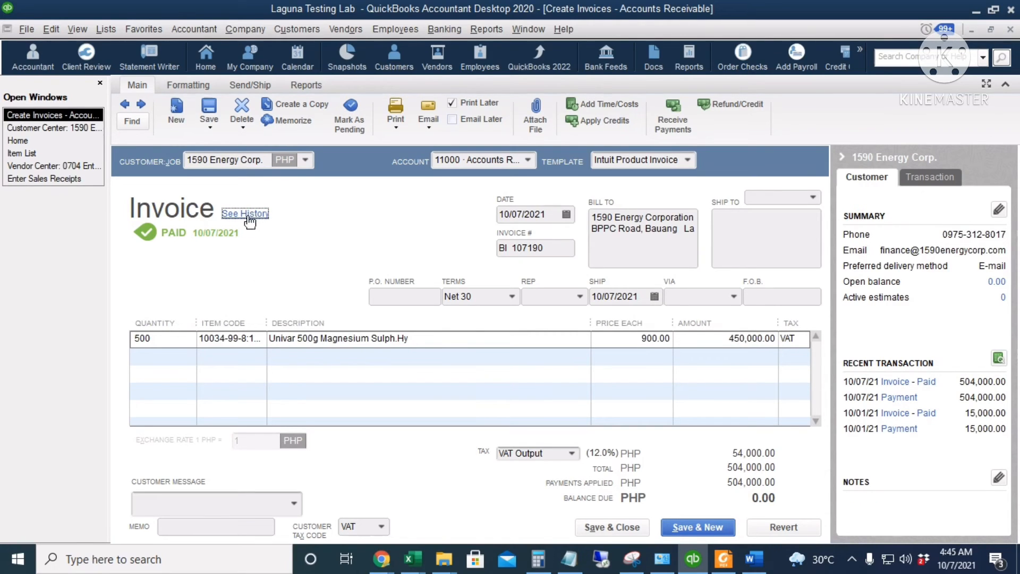
click(247, 218)
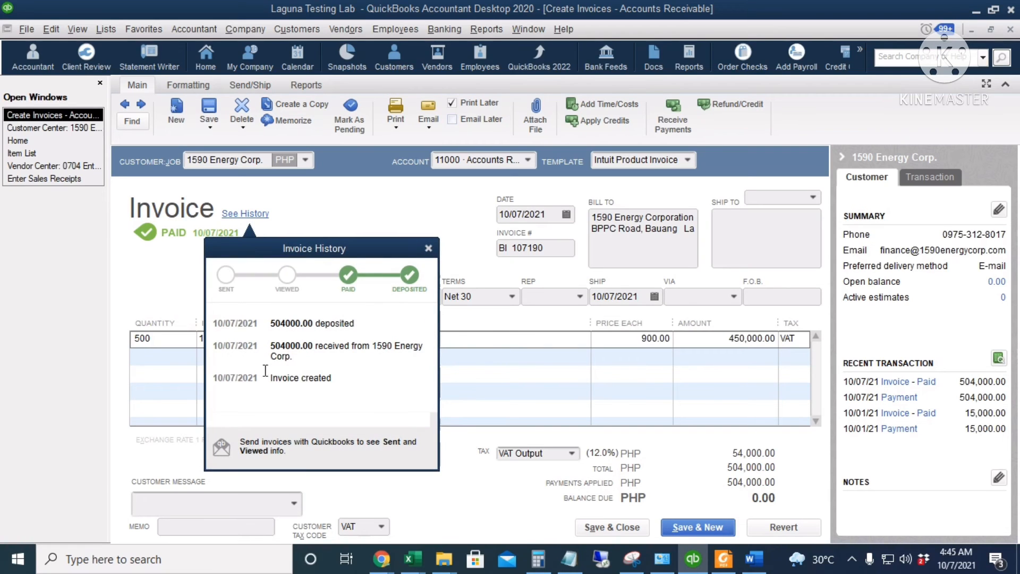
click(428, 249)
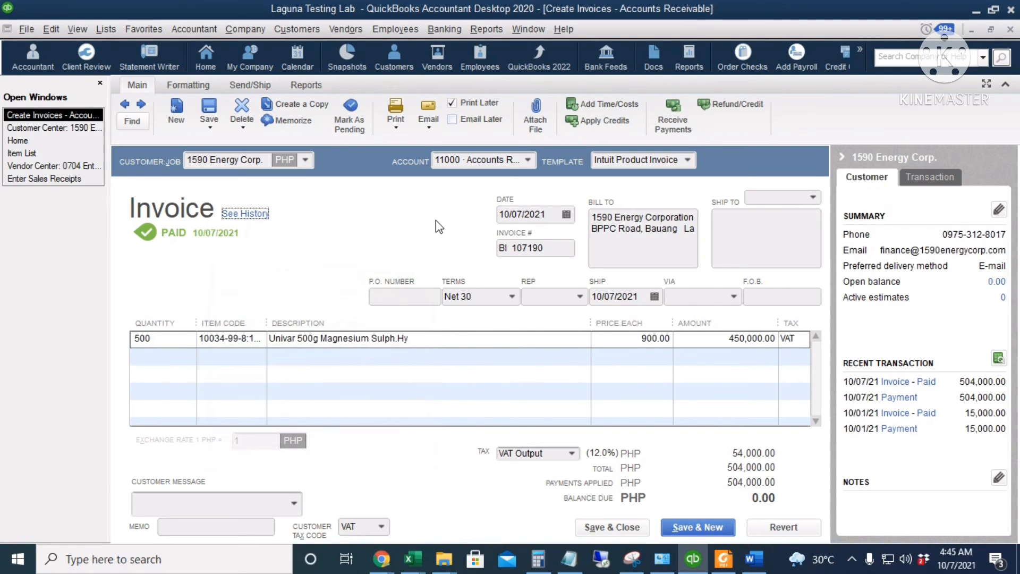
click(591, 527)
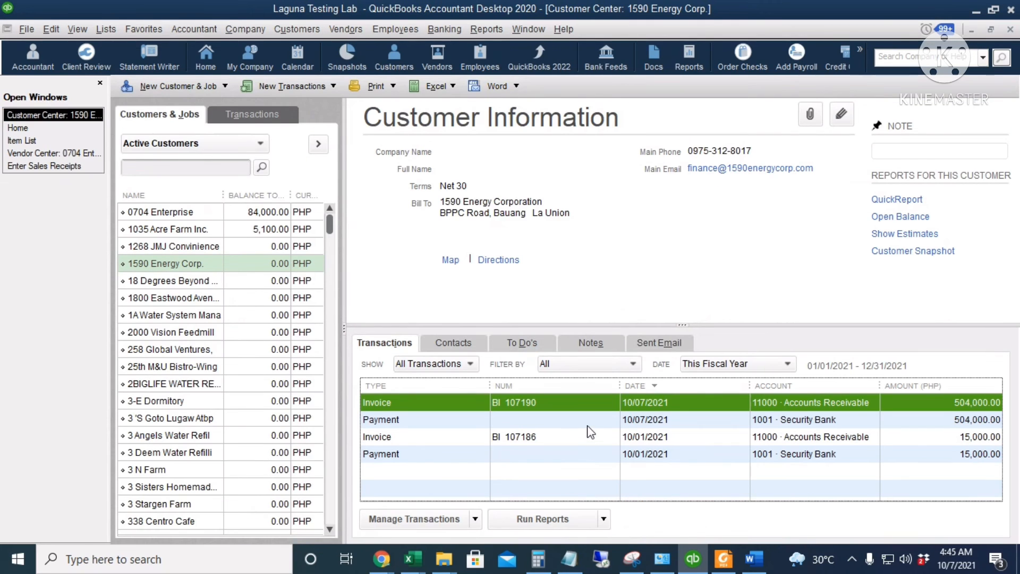
Open the 10/07/2021 payment's transaction journal and widen the Account column to read the full account names.
double_click(590, 421)
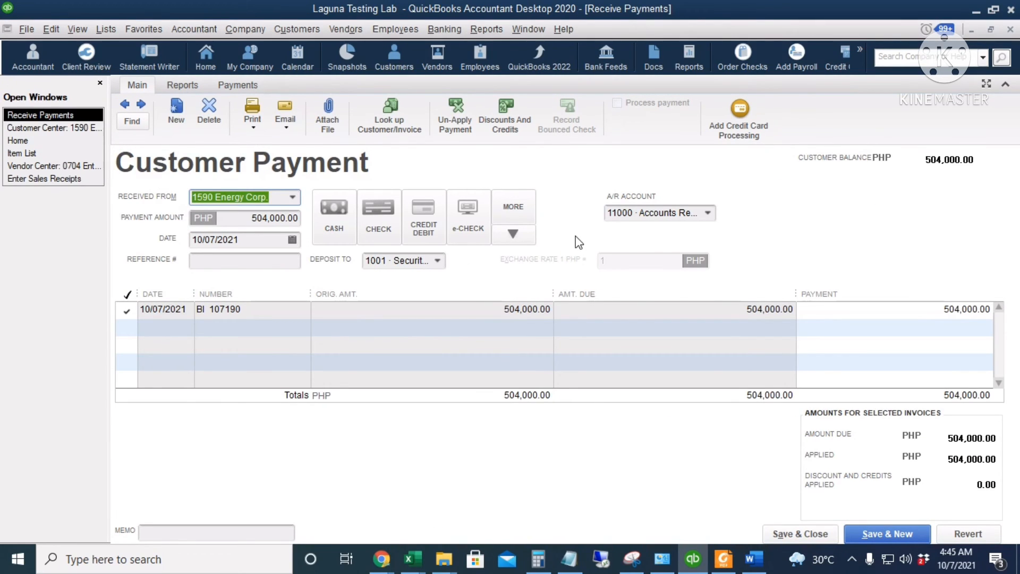
key(ctrl+y)
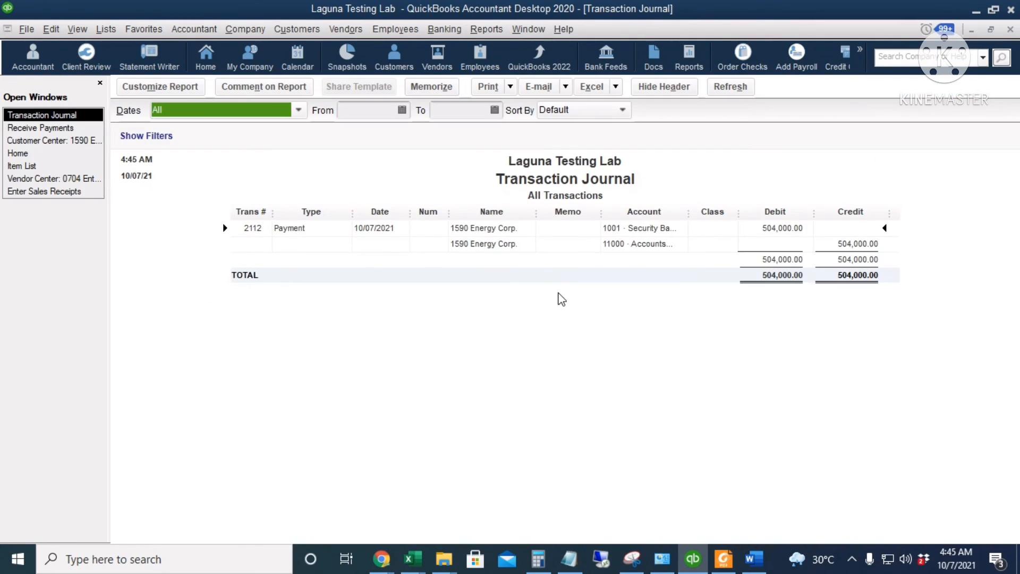
drag(688, 216, 728, 216)
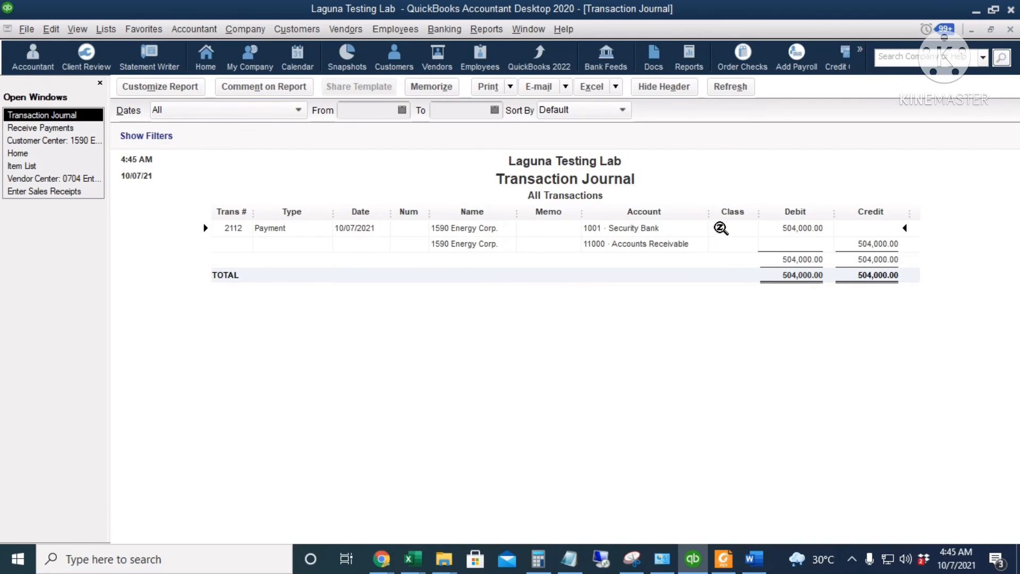